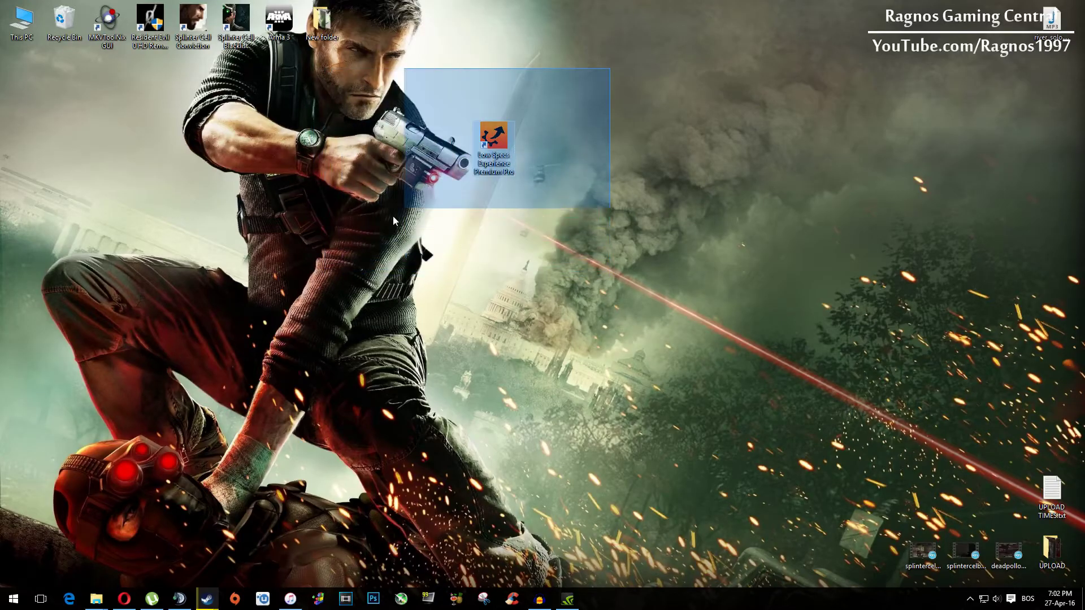
Select the Low Specs Experience shortcut on the Windows desktop.
left_click_drag(611, 68, 373, 253)
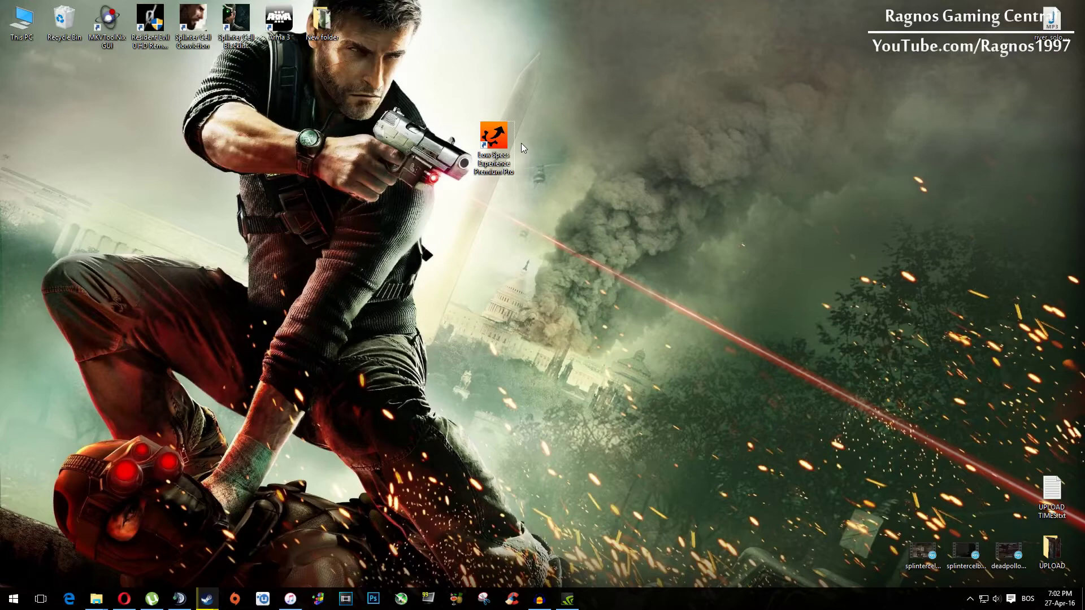
Launch Low Specs Experience and choose Tom Clancy's Splinter Cell Conviction in the Optimize game list.
double_click(490, 136)
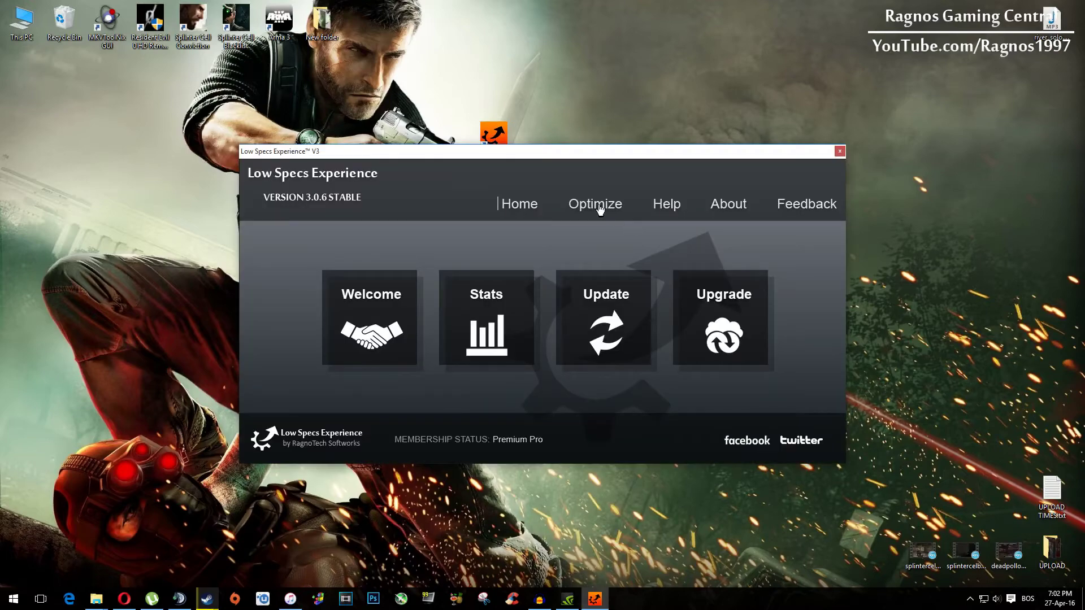
left_click(603, 205)
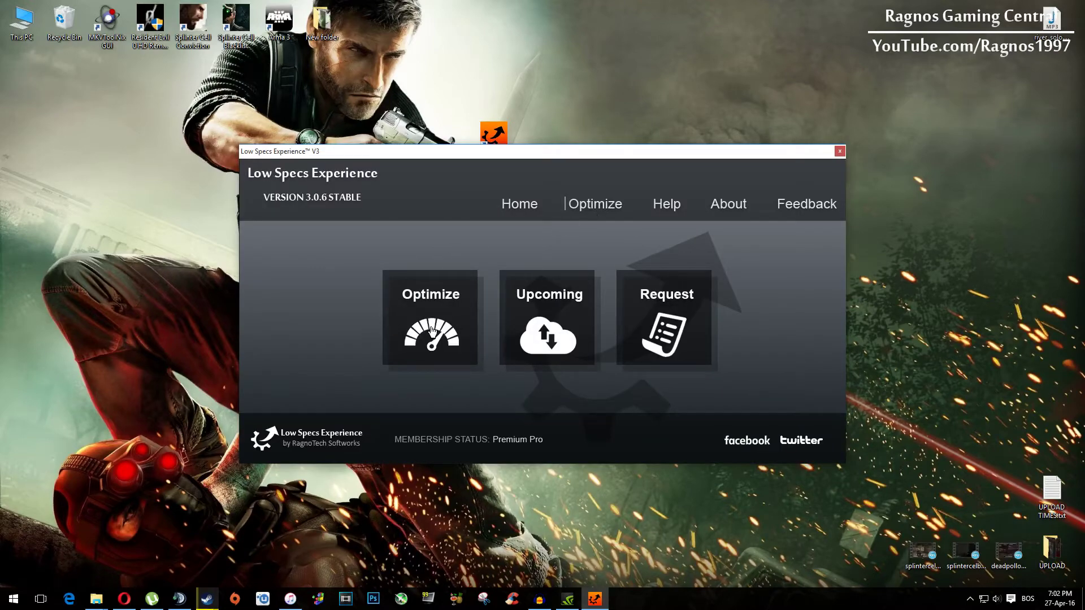
left_click(431, 301)
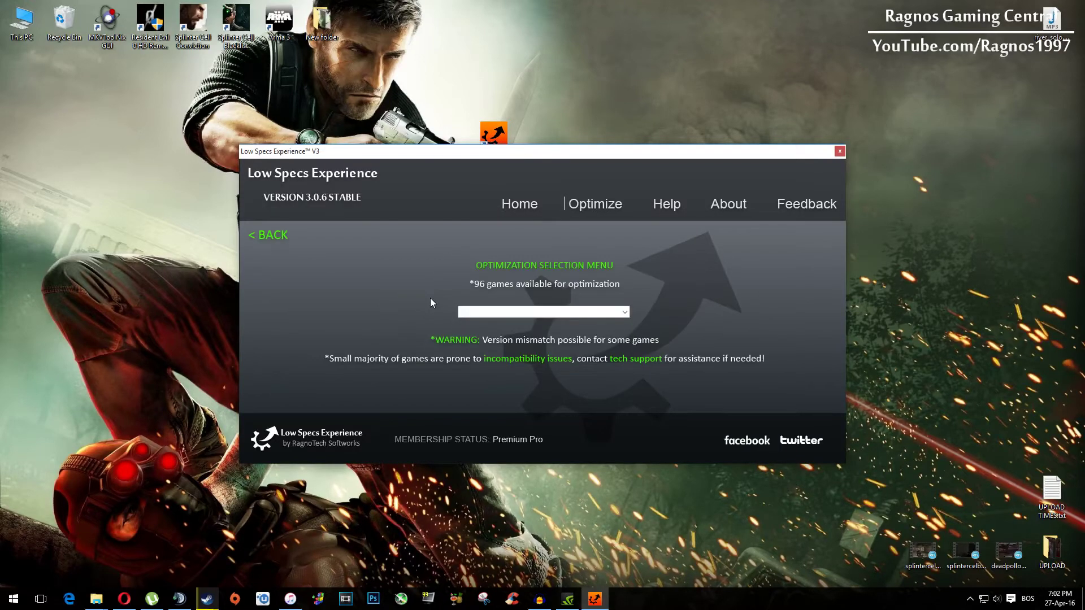
left_click(504, 314)
left_click_drag(626, 352, 625, 513)
left_click(526, 477)
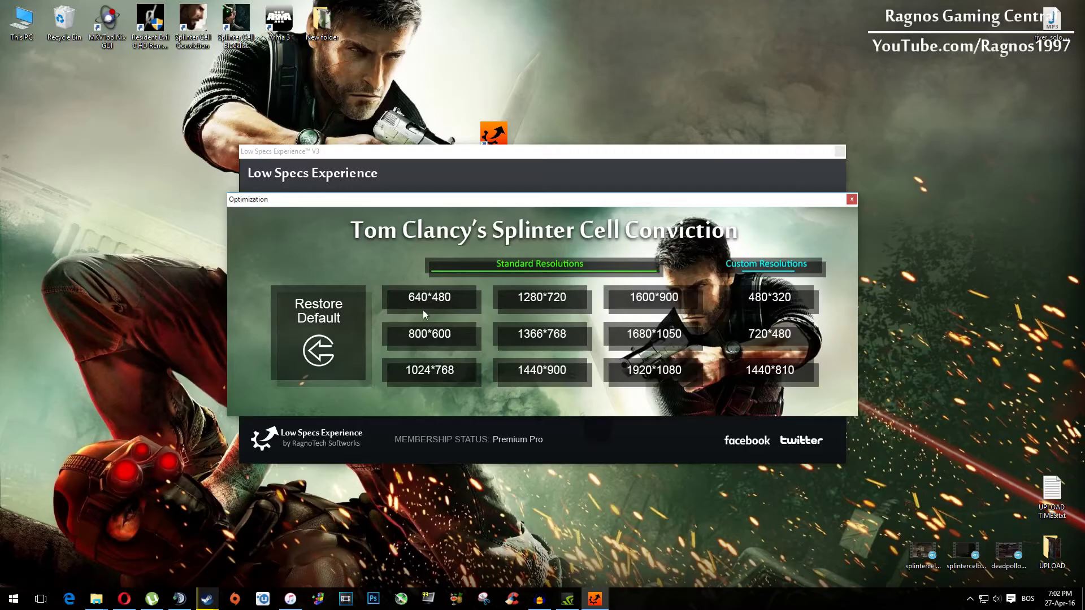
Pick a resolution, confirm, and extract the optimized files into the game's Ubisoft install folder.
left_click(563, 363)
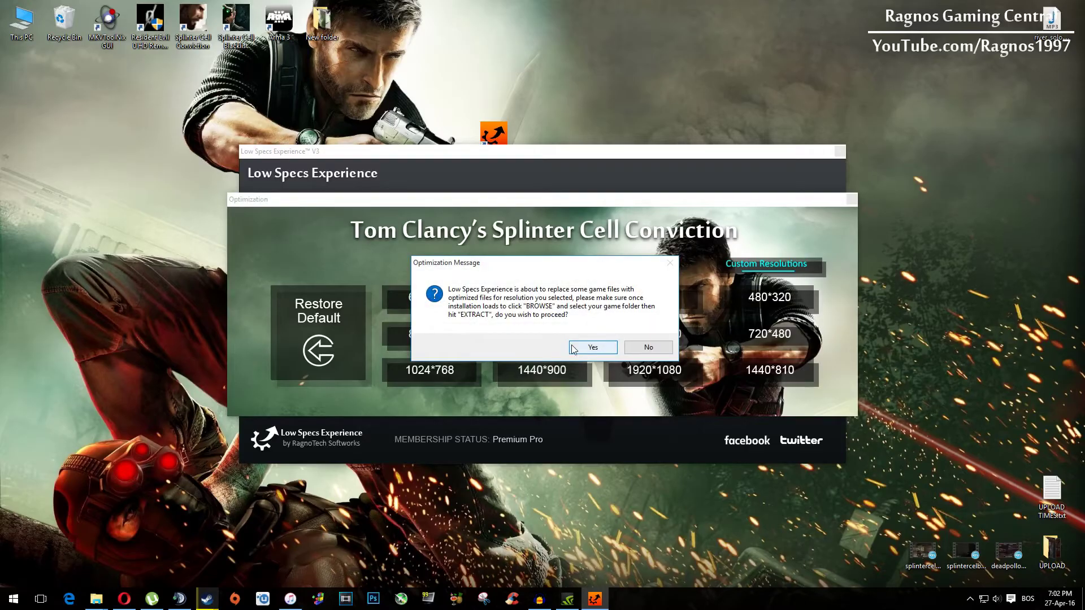
left_click(573, 349)
left_click(649, 348)
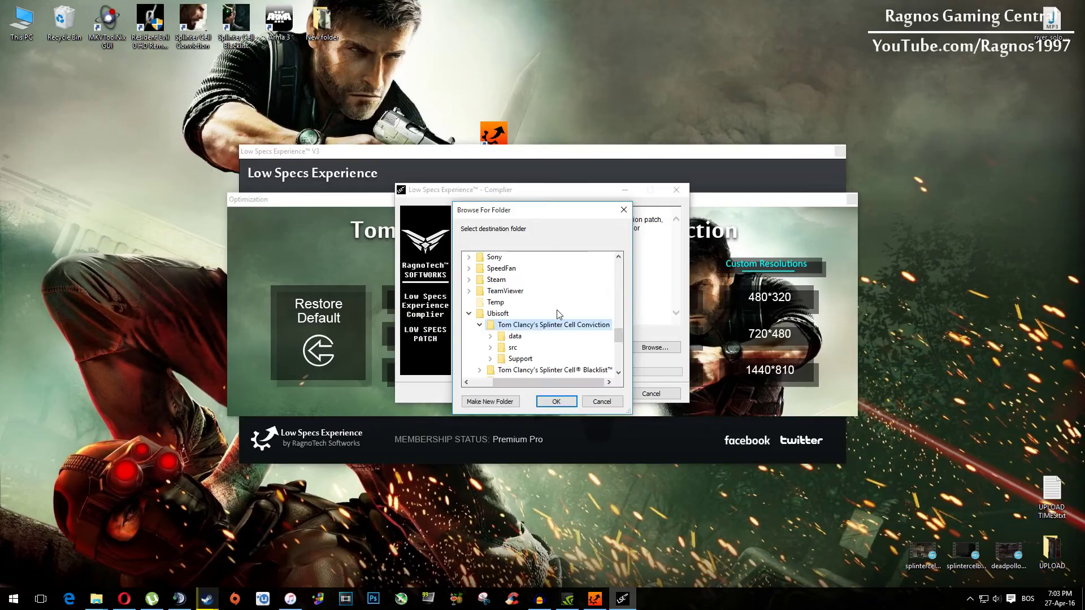
left_click(559, 401)
left_click(594, 395)
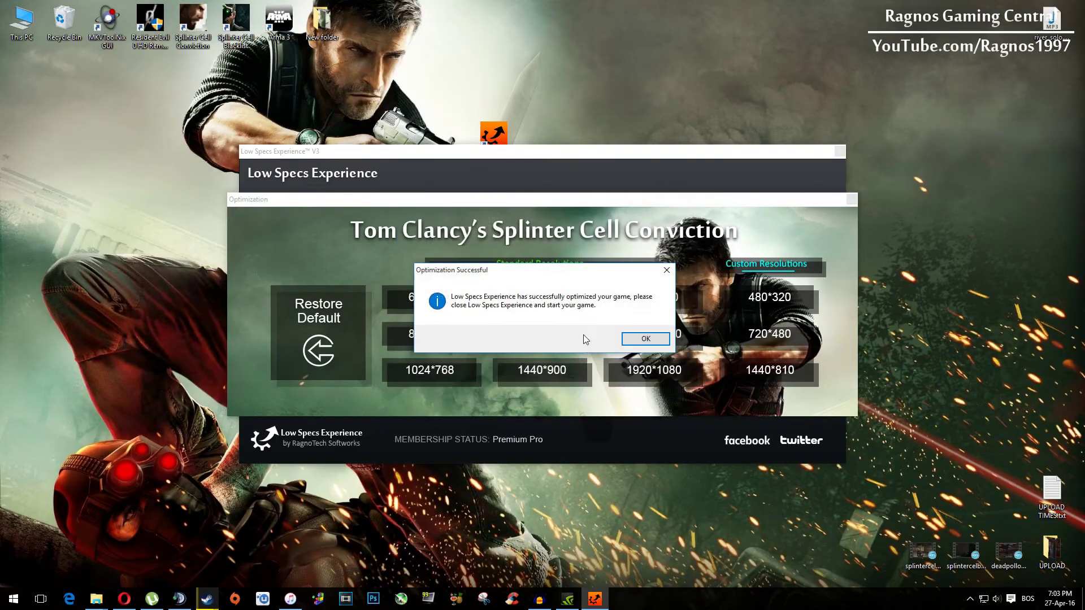
key("Return")
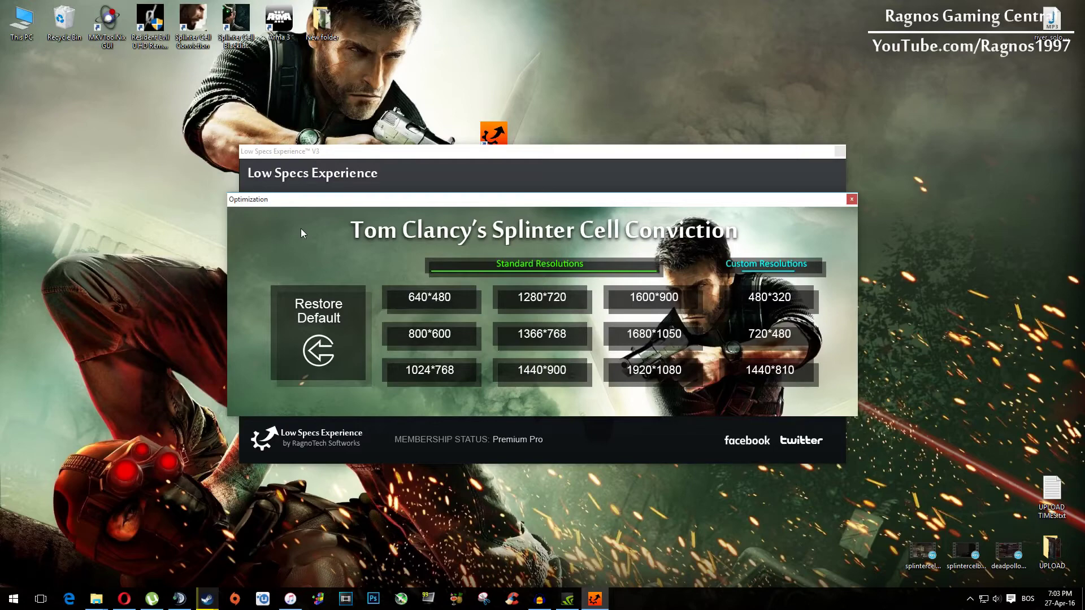
Restore Default, extracting the original files into the Splinter Cell Conviction folder and confirming success.
left_click(312, 317)
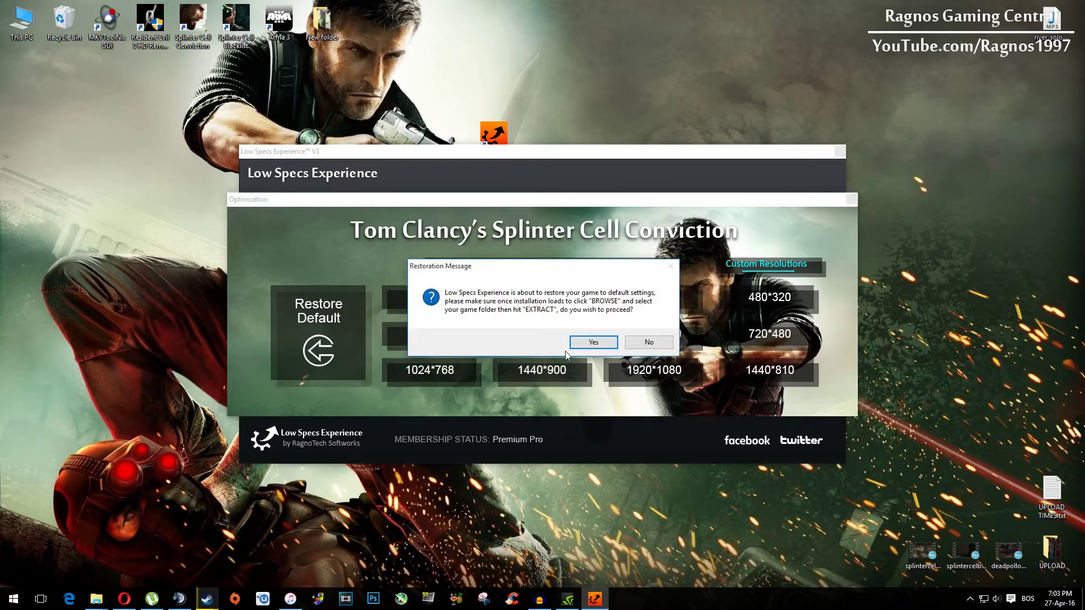
left_click(608, 345)
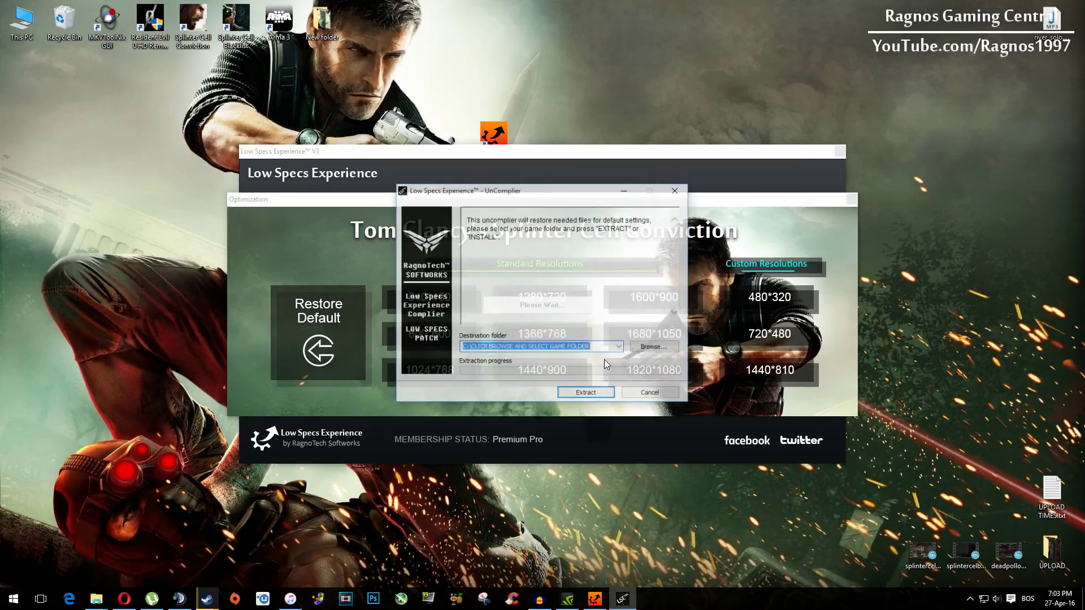
left_click(647, 350)
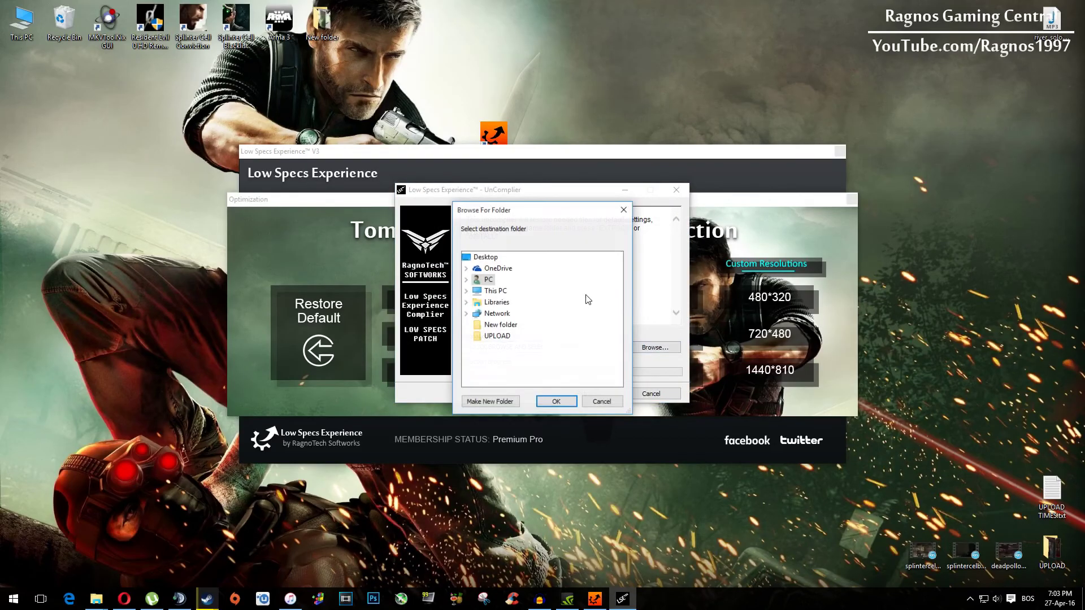
double_click(501, 292)
left_click(556, 402)
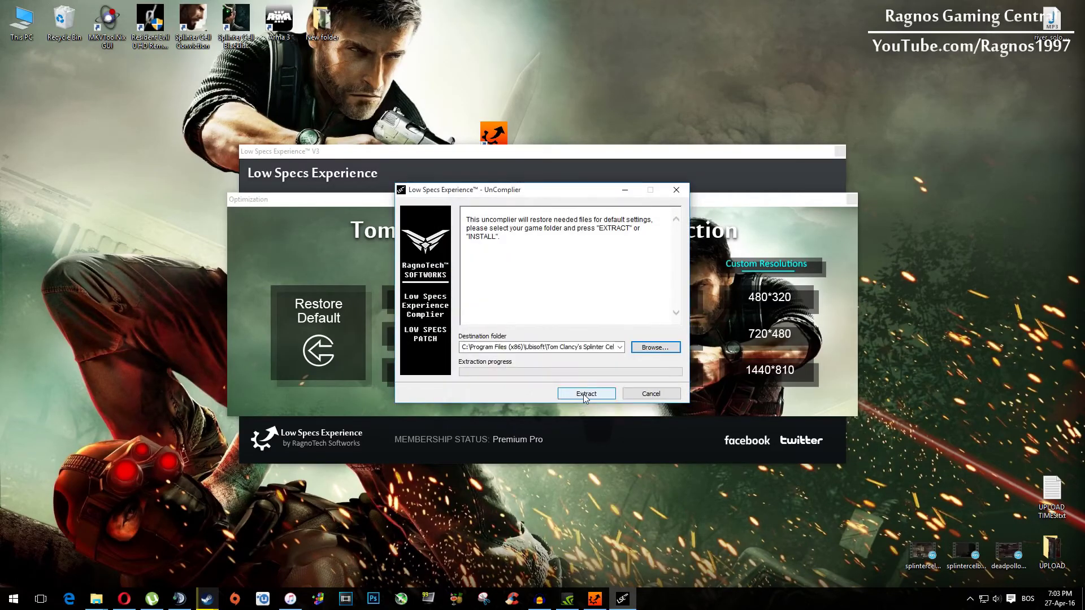
left_click(585, 395)
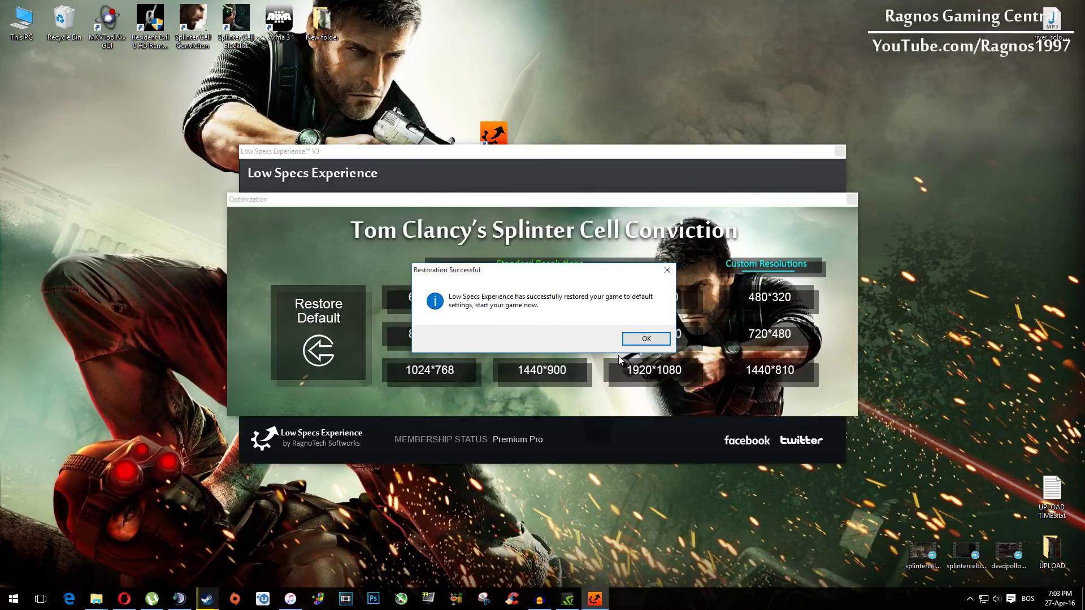
left_click(650, 342)
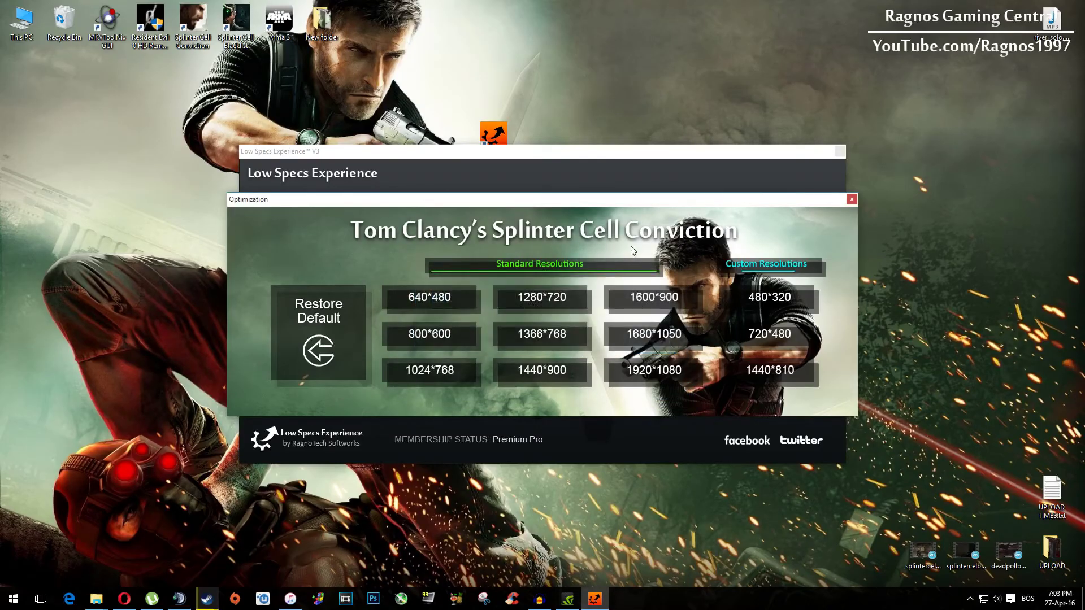
Close the optimization window and the program, answering No to the Send Feedback prompt.
left_click(852, 199)
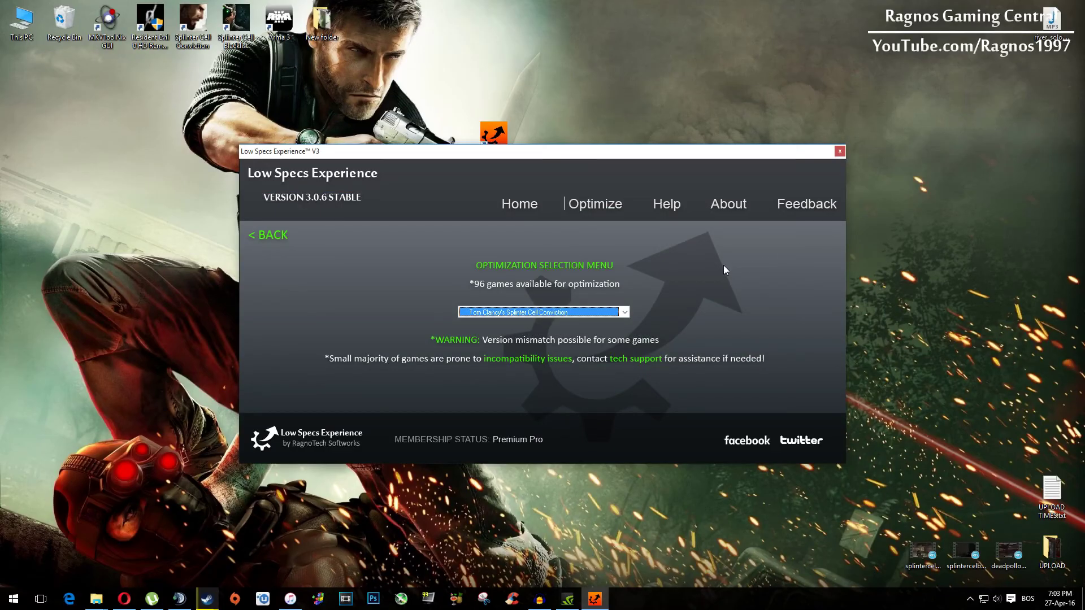
left_click(666, 204)
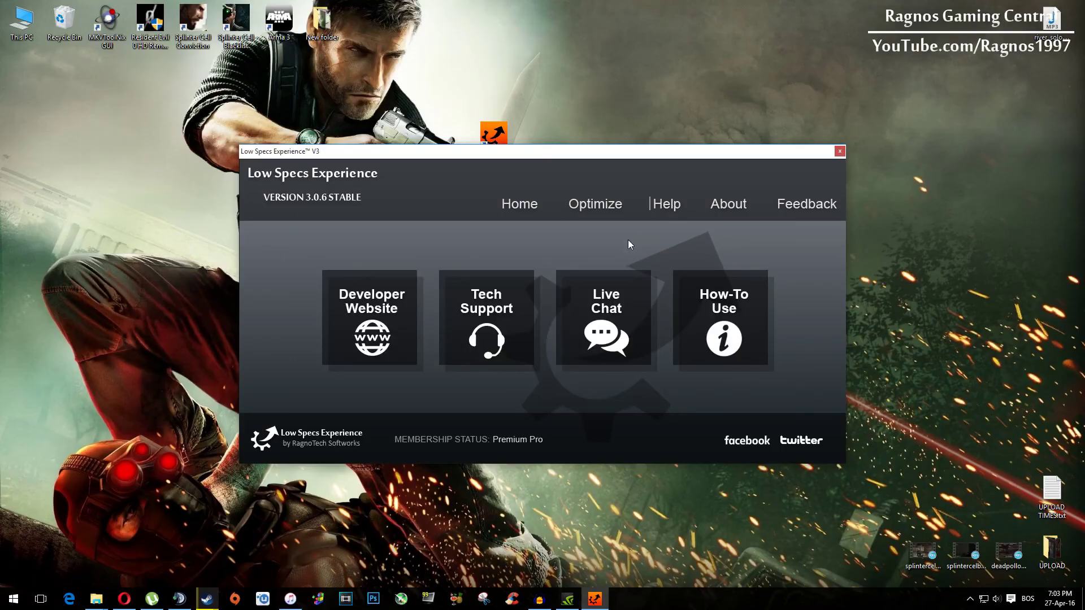
left_click(837, 152)
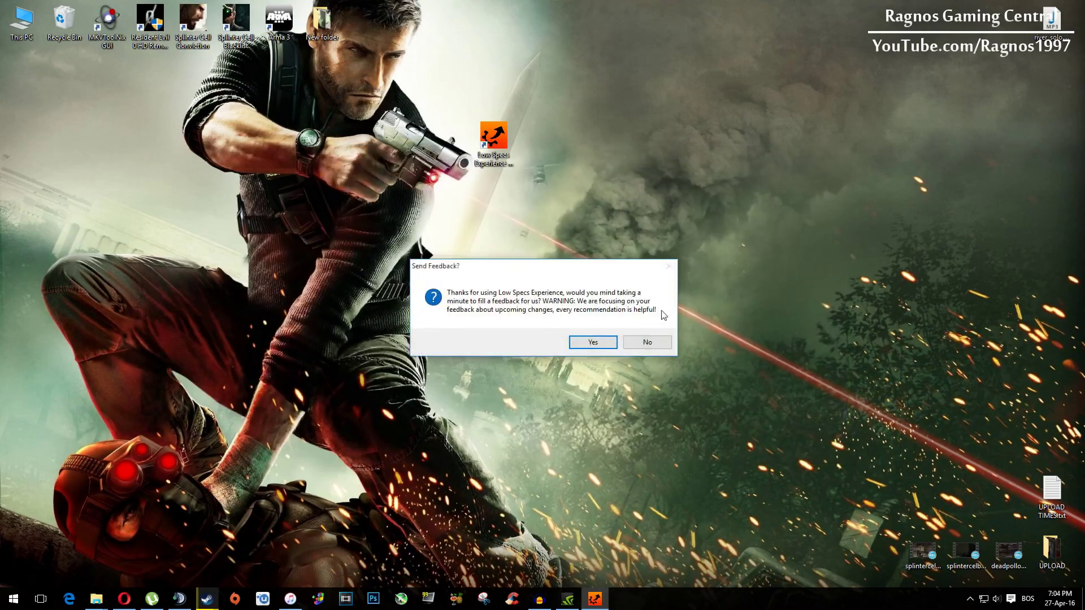
left_click(647, 339)
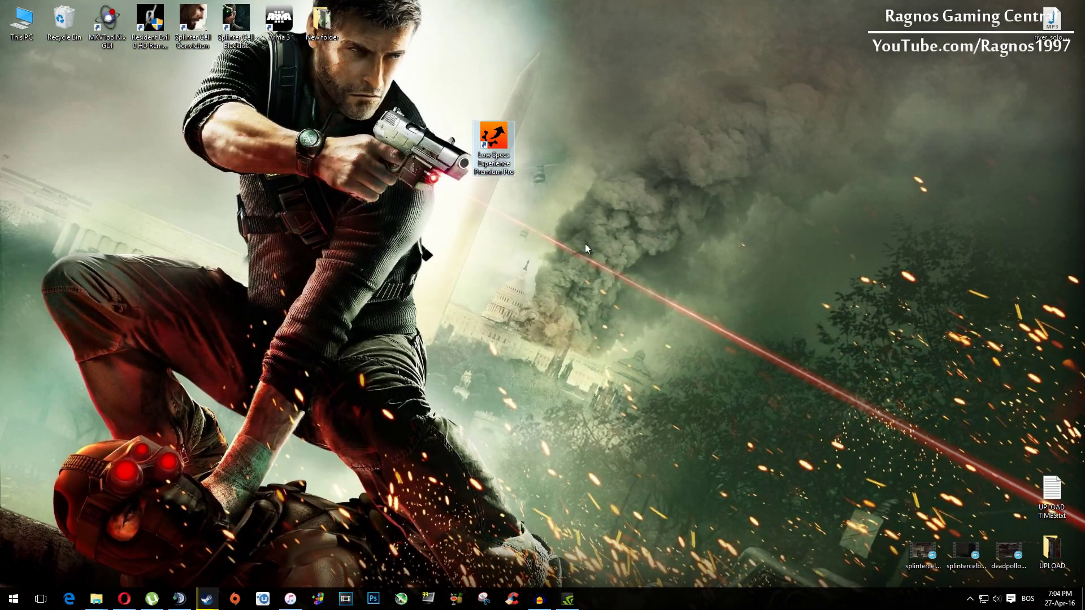